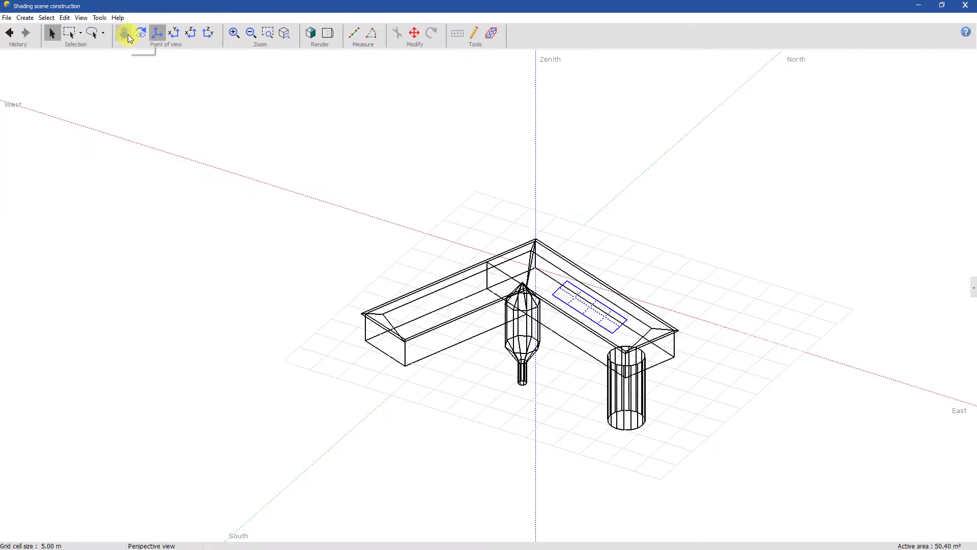
# Pan the shading scene so the building, tree and cylinder shift slightly left
pyautogui.click(124, 34)
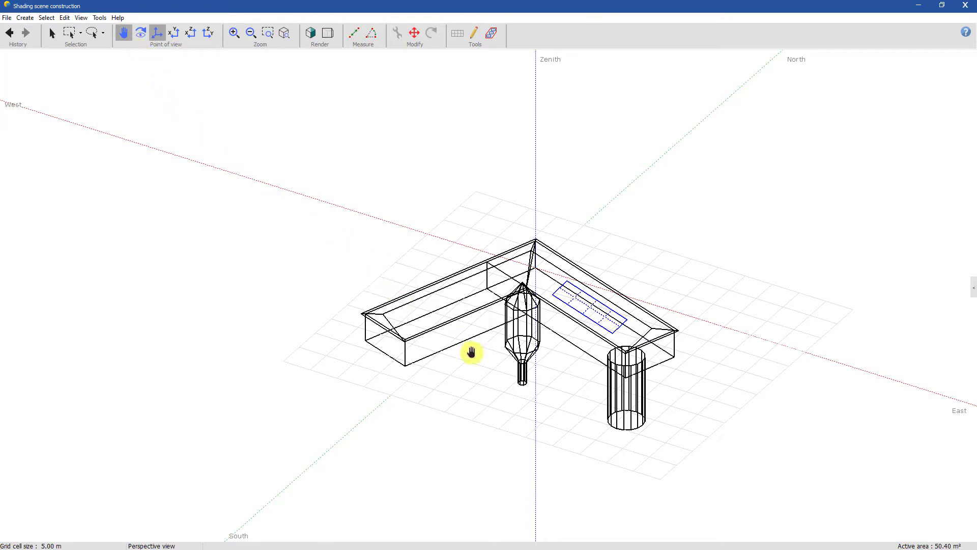
pyautogui.moveTo(471, 352)
pyautogui.mouseDown()
pyautogui.moveTo(402, 356)
pyautogui.moveTo(502, 355)
pyautogui.moveTo(487, 413)
pyautogui.moveTo(458, 316)
pyautogui.moveTo(457, 344)
pyautogui.mouseUp()
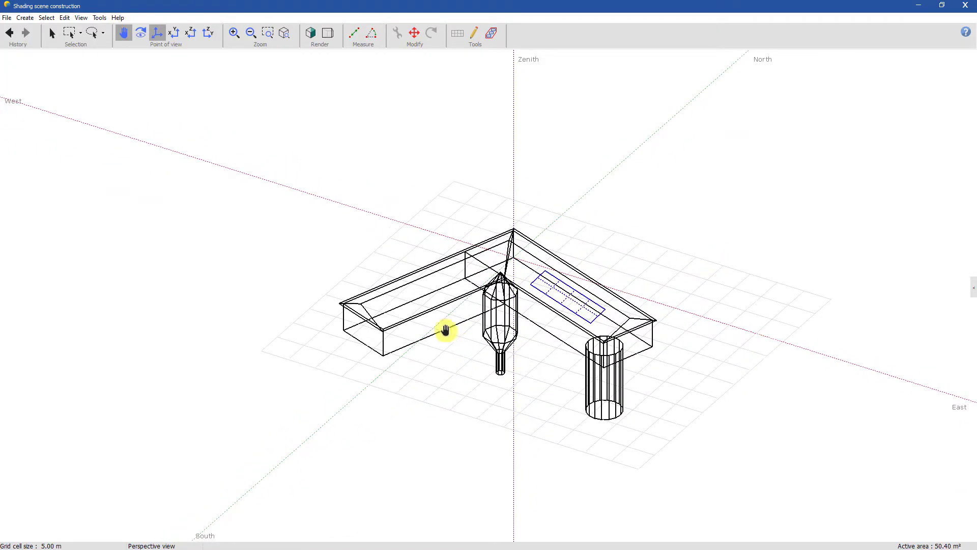
pyautogui.click(51, 32)
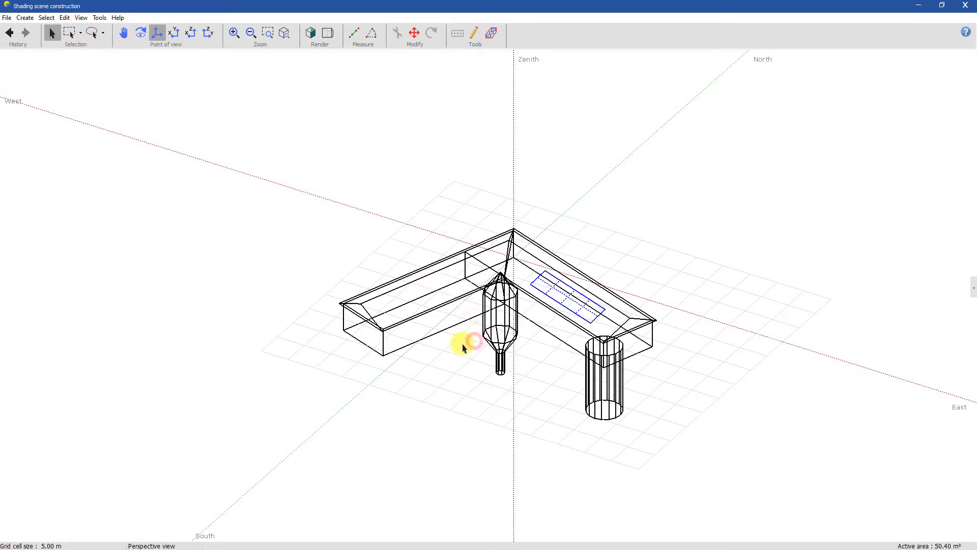
pyautogui.moveTo(447, 344); pyautogui.dragTo(362, 350, button='middle')
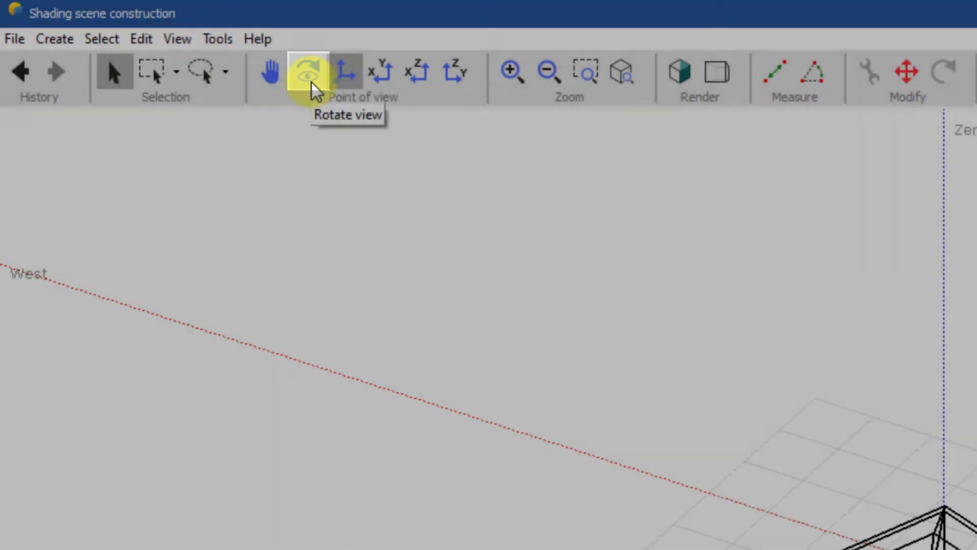
# Orbit the scene down to a lower, south-facing view of the L-shaped building
pyautogui.click(309, 76)
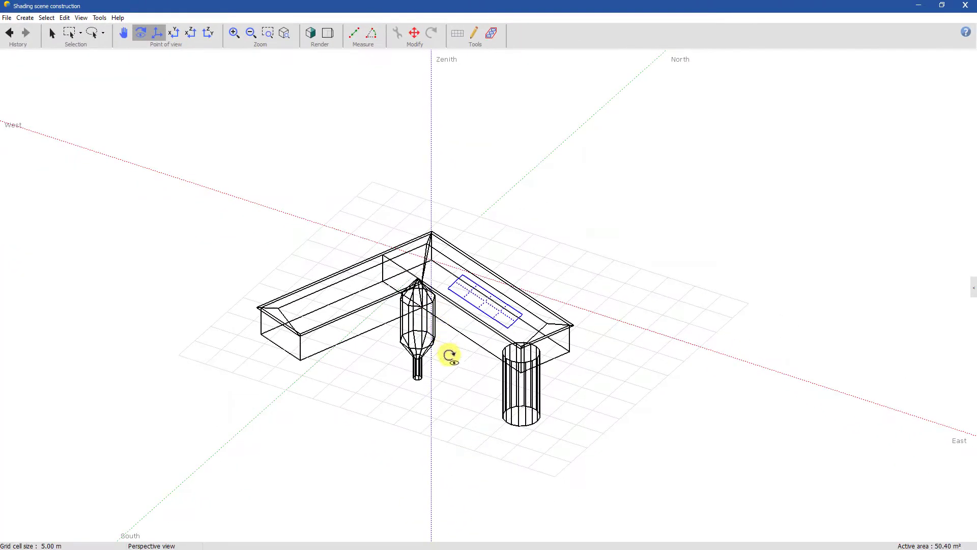
pyautogui.moveTo(451, 356); pyautogui.dragTo(493, 332)
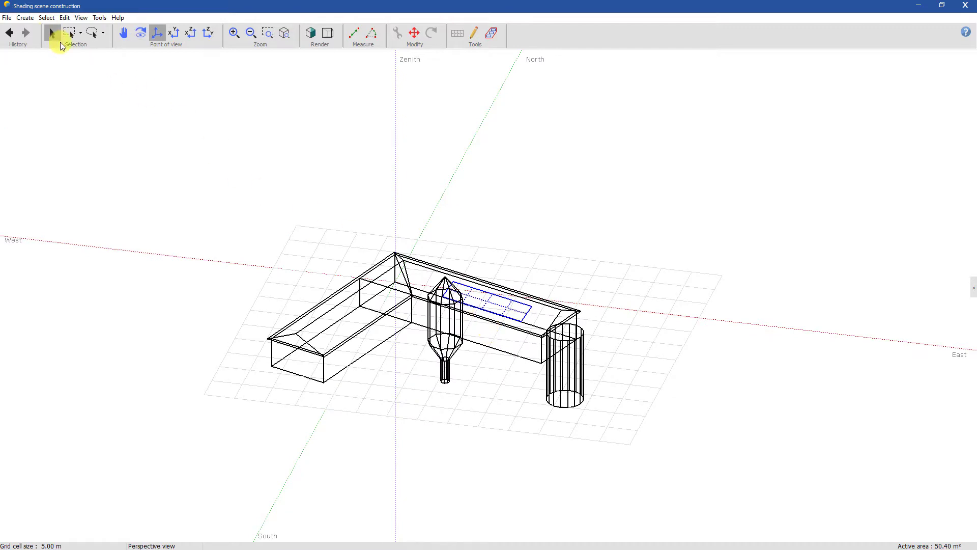
pyautogui.click(54, 35)
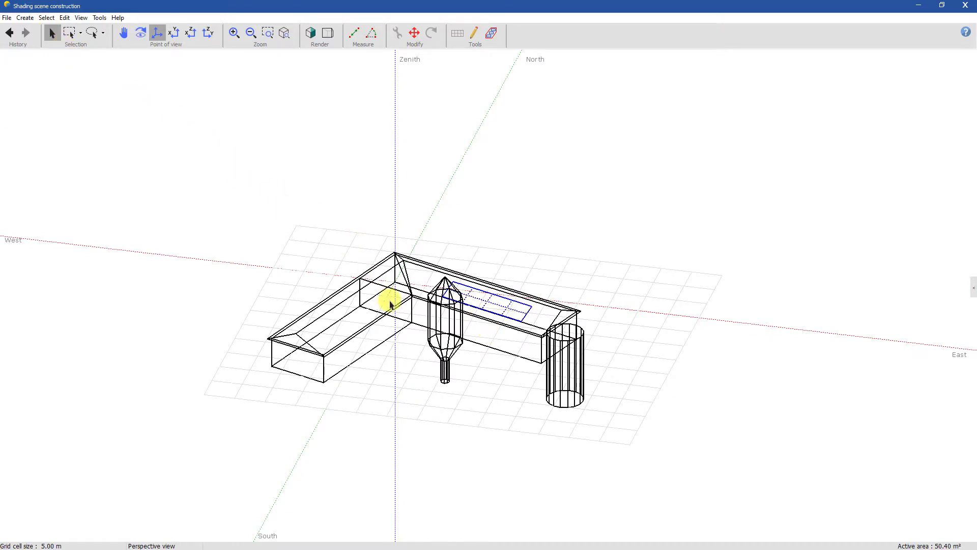
pyautogui.moveTo(472, 380); pyautogui.dragTo(433, 389)
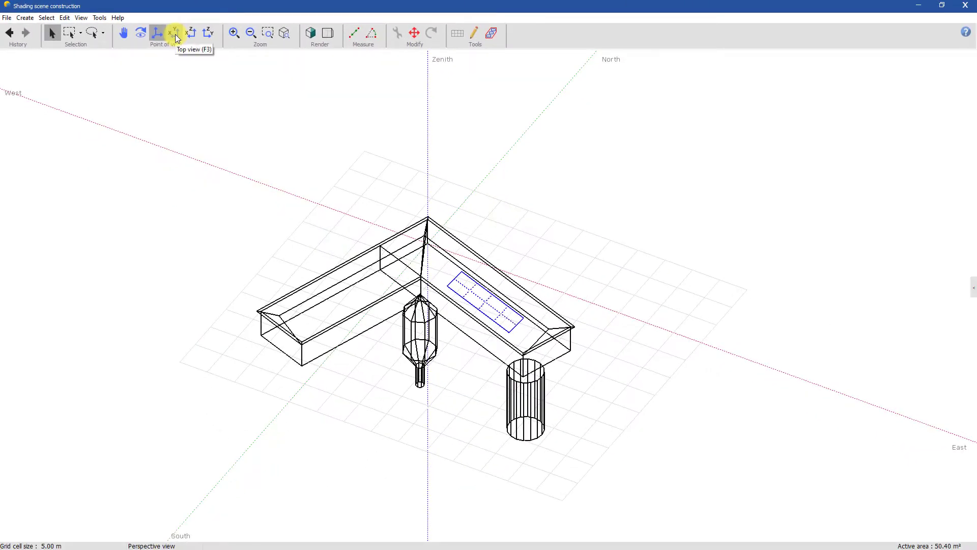
# Check the Top, Front (XZ) and Left (YZ) preset views, then orbit back to perspective
pyautogui.click(176, 39)
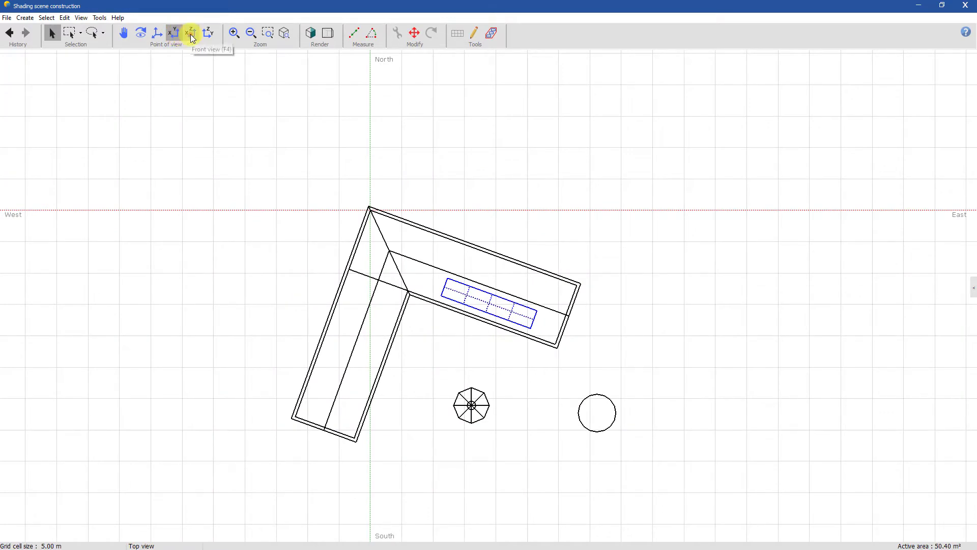
pyautogui.click(191, 35)
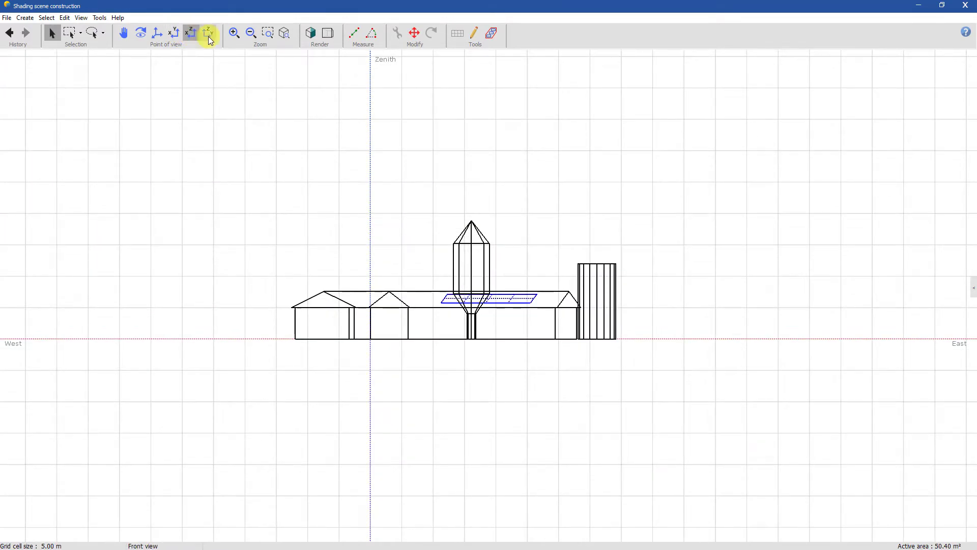
pyautogui.click(208, 33)
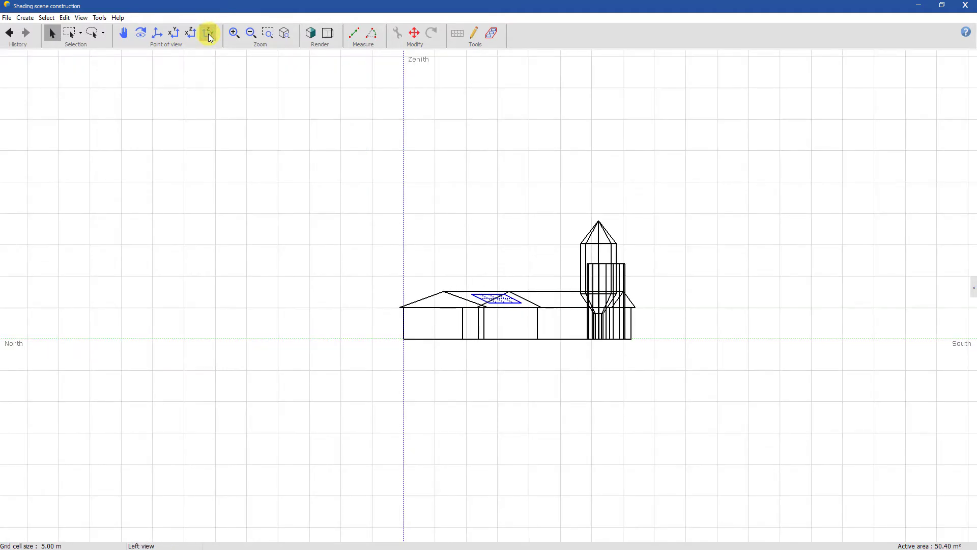
pyautogui.moveTo(510, 345); pyautogui.dragTo(242, 402, button='right')
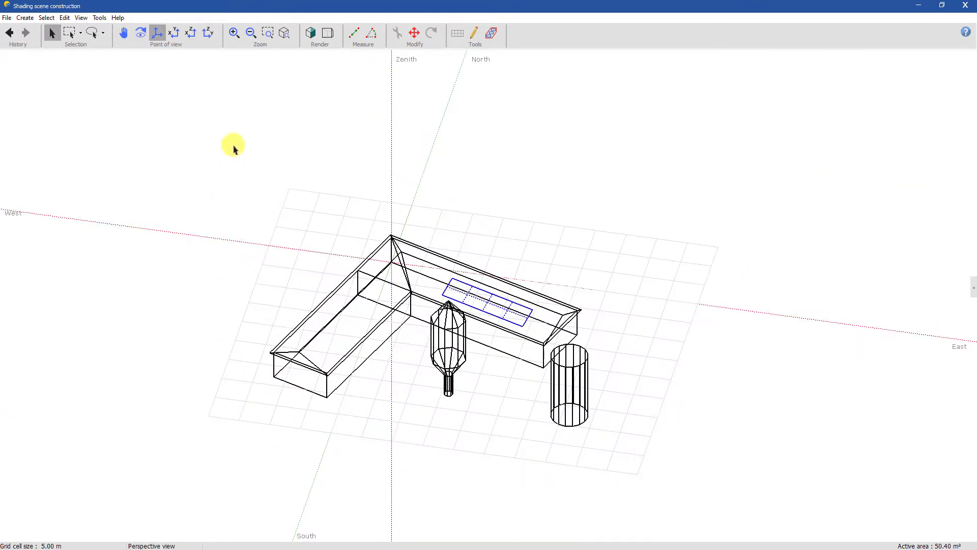
# Render the scene as shaded solids and select the L-shaped building's wall and roof faces
pyautogui.click(310, 33)
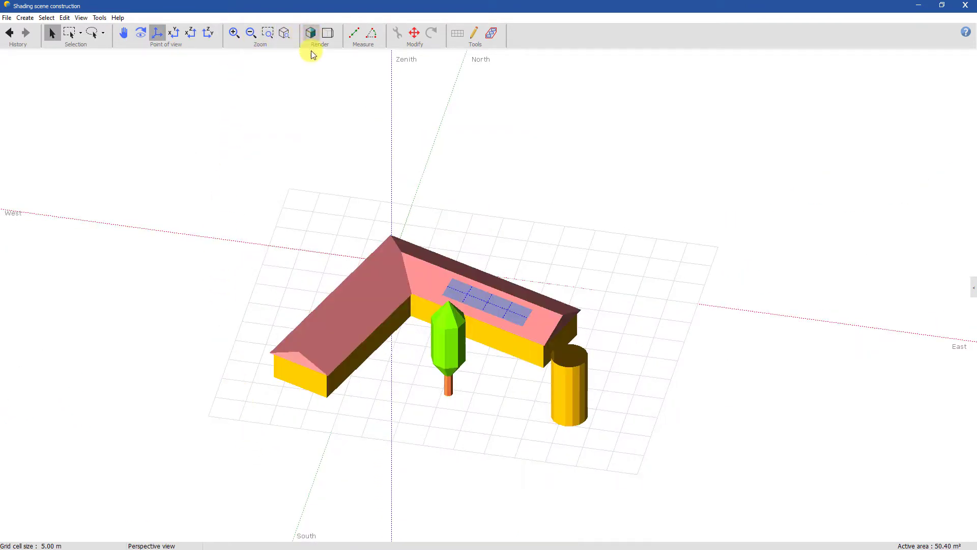
pyautogui.click(313, 384)
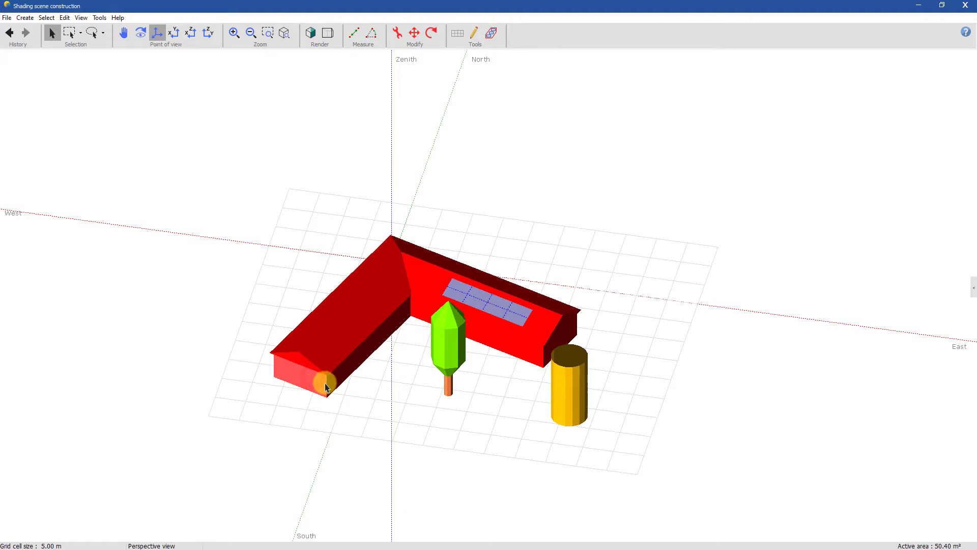
pyautogui.click(336, 383)
pyautogui.click(337, 340)
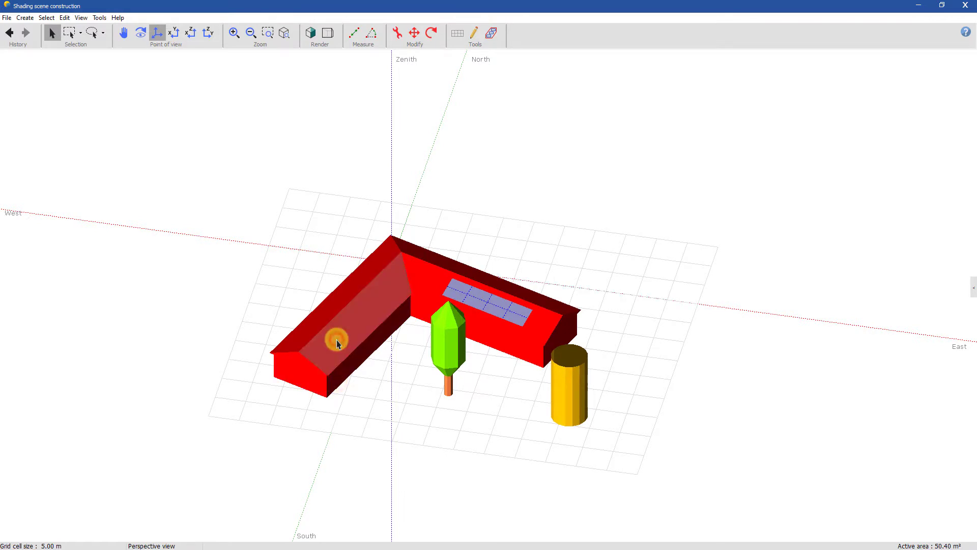
pyautogui.click(305, 388)
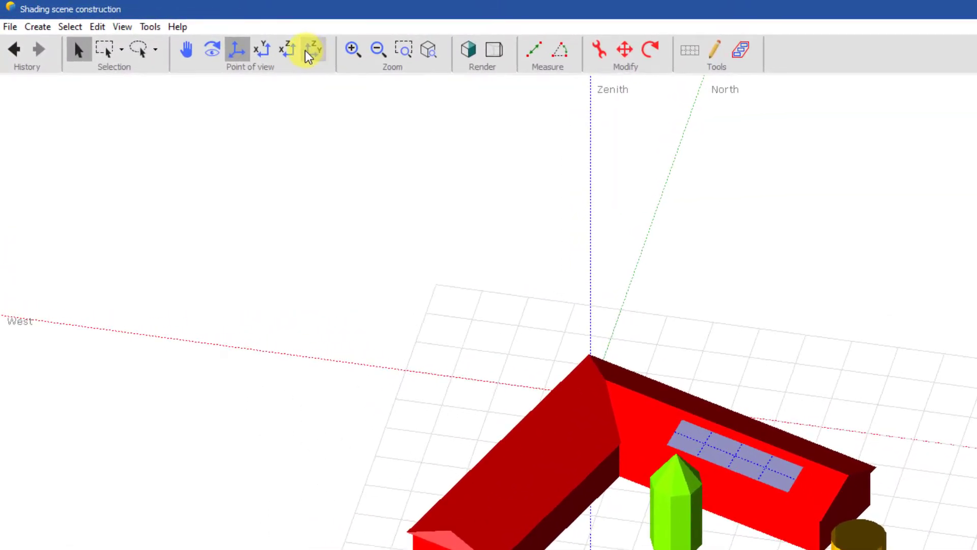
# Add the Normal to face preset and view the building square-on to the selected face
pyautogui.rightClick(308, 56)
pyautogui.click(357, 159)
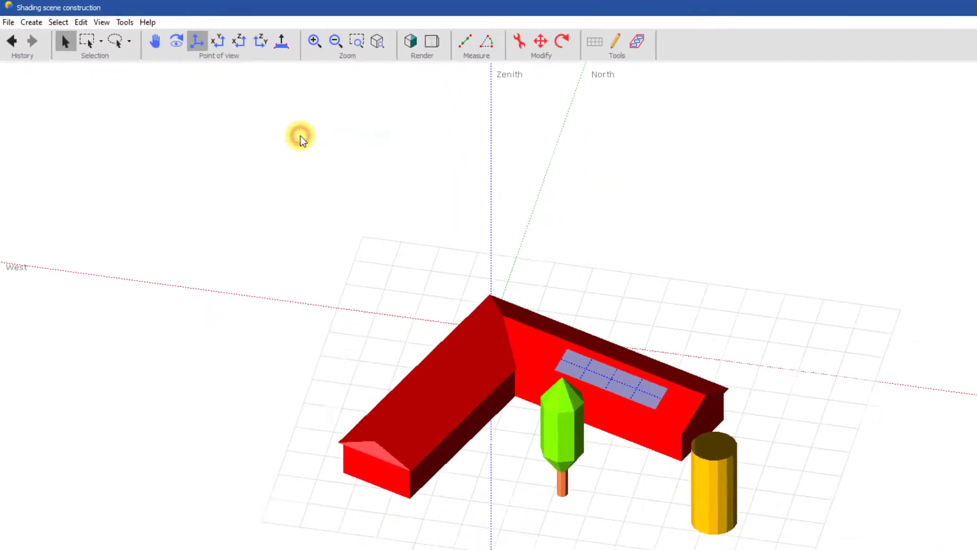
pyautogui.click(280, 45)
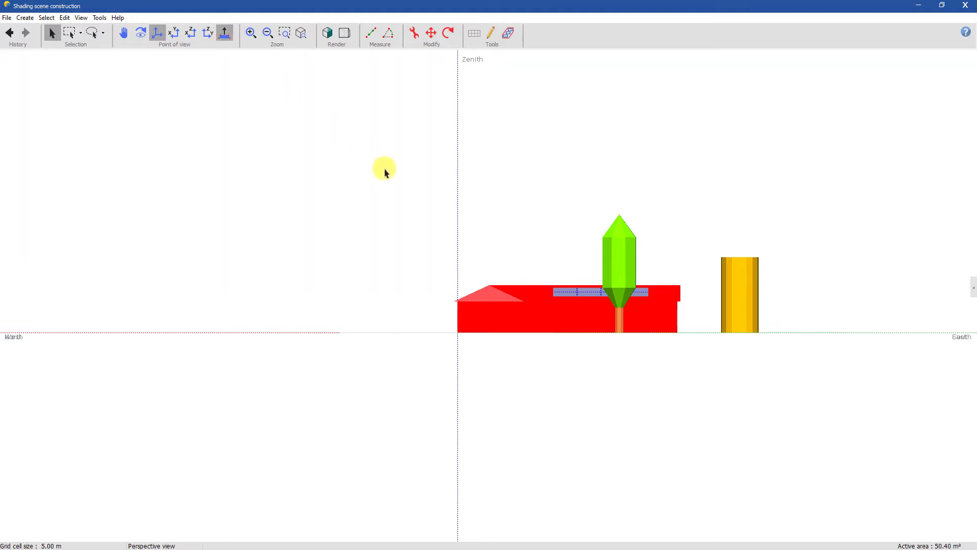
# Apply the 21/12/2015 09:21 sun position (height 8, azimuth -44) and view from the sun
pyautogui.click(973, 289)
pyautogui.click(897, 55)
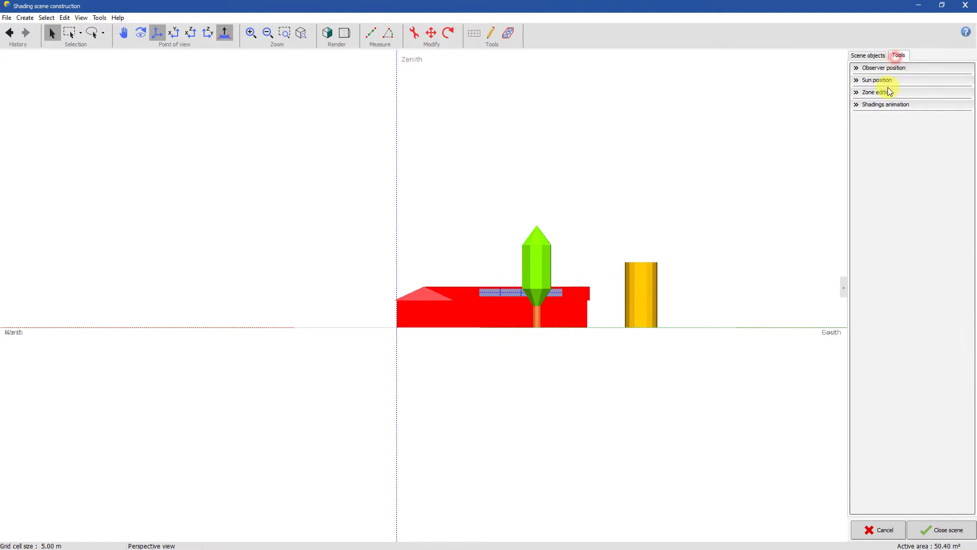
pyautogui.click(872, 81)
pyautogui.click(934, 145)
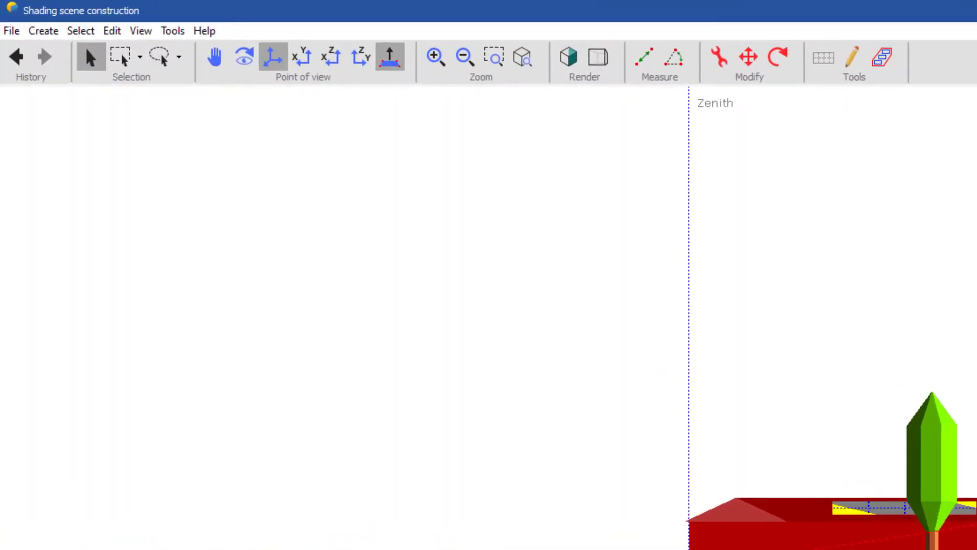
pyautogui.rightClick(392, 64)
pyautogui.click(472, 211)
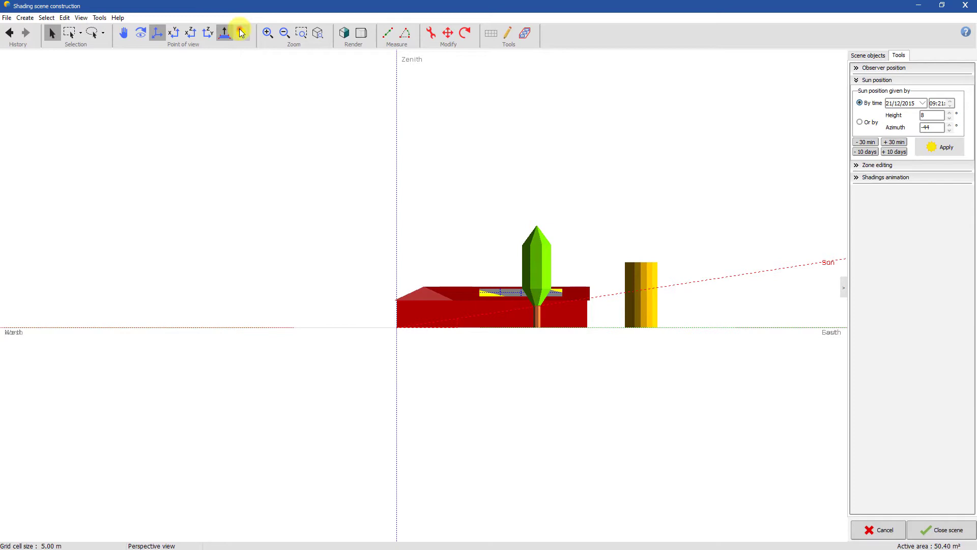
# Return to Standard Perspective, then pan and orbit to look down on the building
pyautogui.click(241, 32)
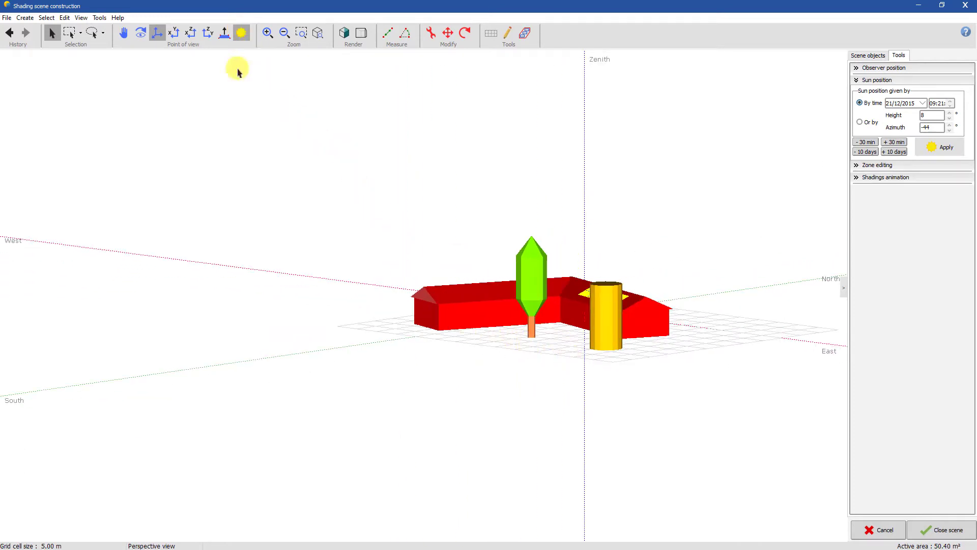
pyautogui.click(123, 33)
pyautogui.moveTo(485, 317); pyautogui.dragTo(589, 357)
pyautogui.moveTo(589, 357); pyautogui.dragTo(657, 433, button='right')
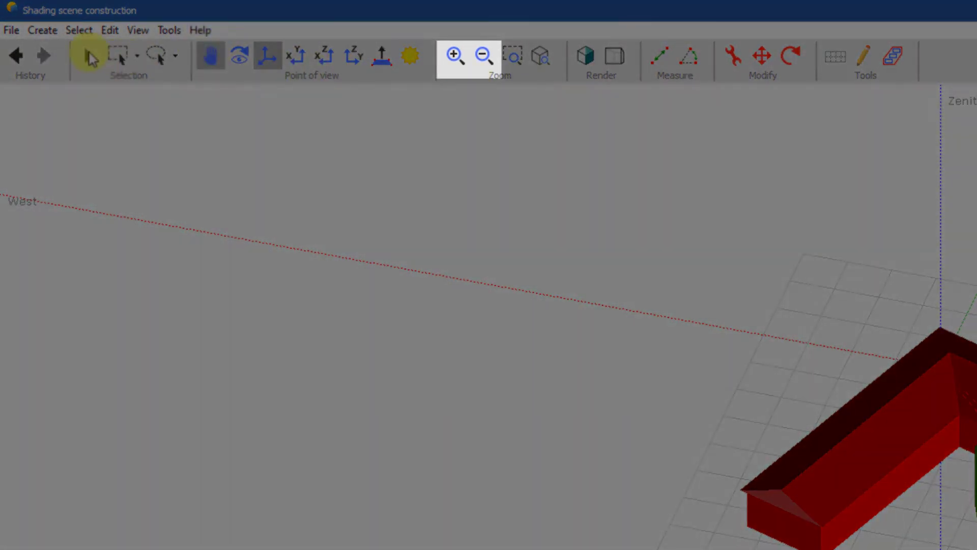
# Zoom the scene in one step, then out three steps with the zoom buttons
pyautogui.click(87, 56)
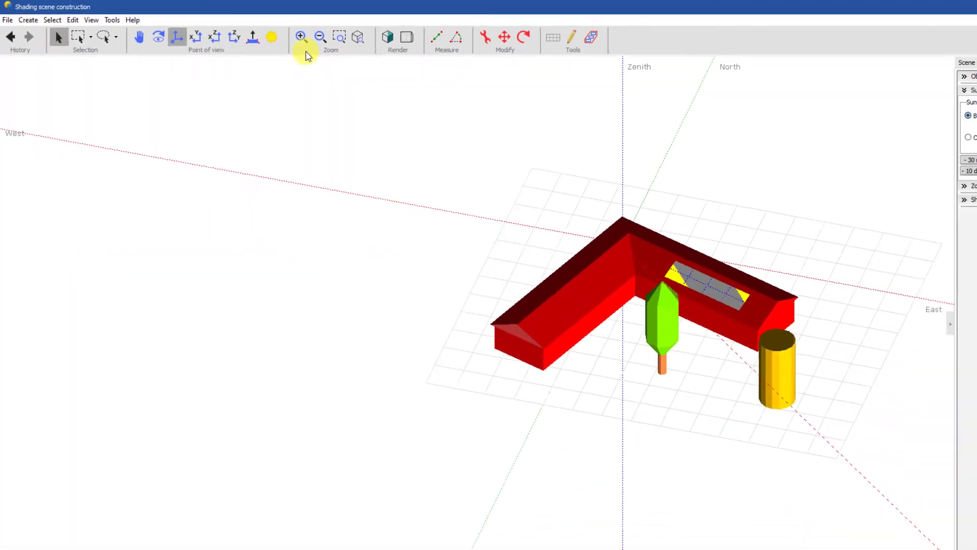
pyautogui.click(300, 38)
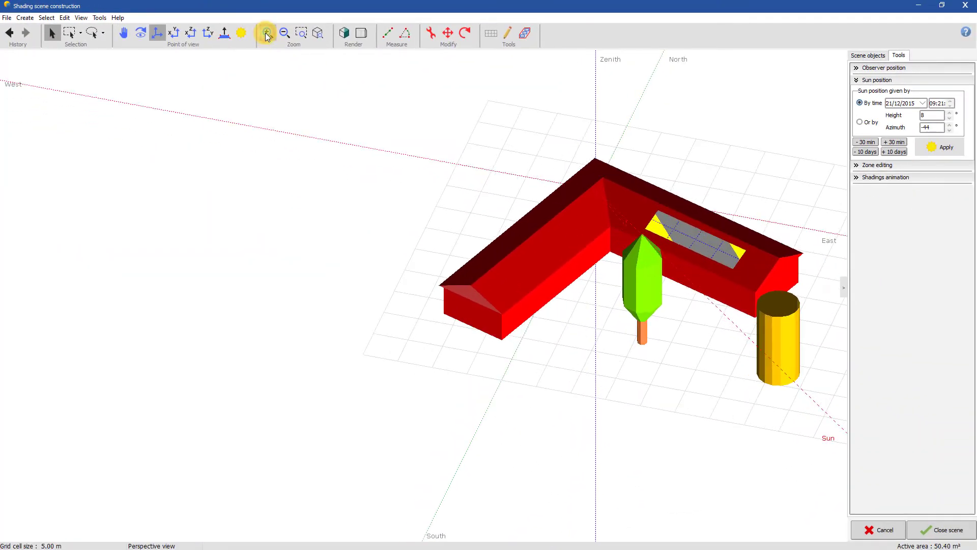
pyautogui.click(284, 34)
pyautogui.click(284, 34)
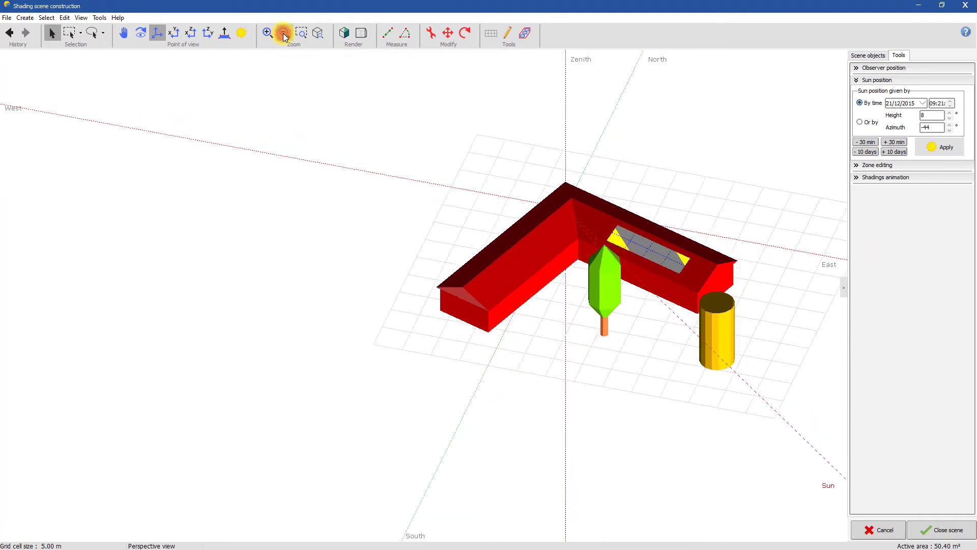
pyautogui.click(284, 34)
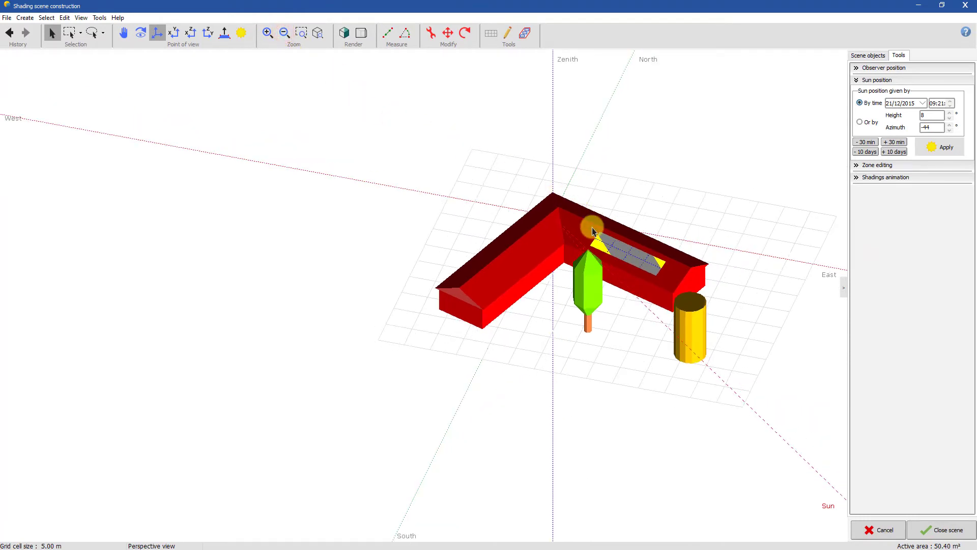
# Wheel-zoom in and out around the building, ending slightly closer
pyautogui.scroll(2, 621, 274)
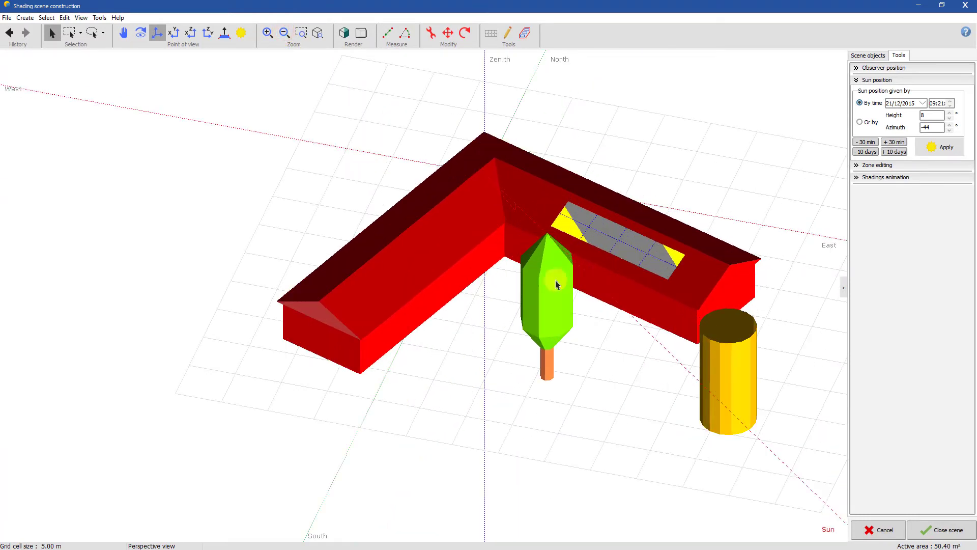
pyautogui.scroll(-2, 442, 295)
pyautogui.scroll(2, 371, 316)
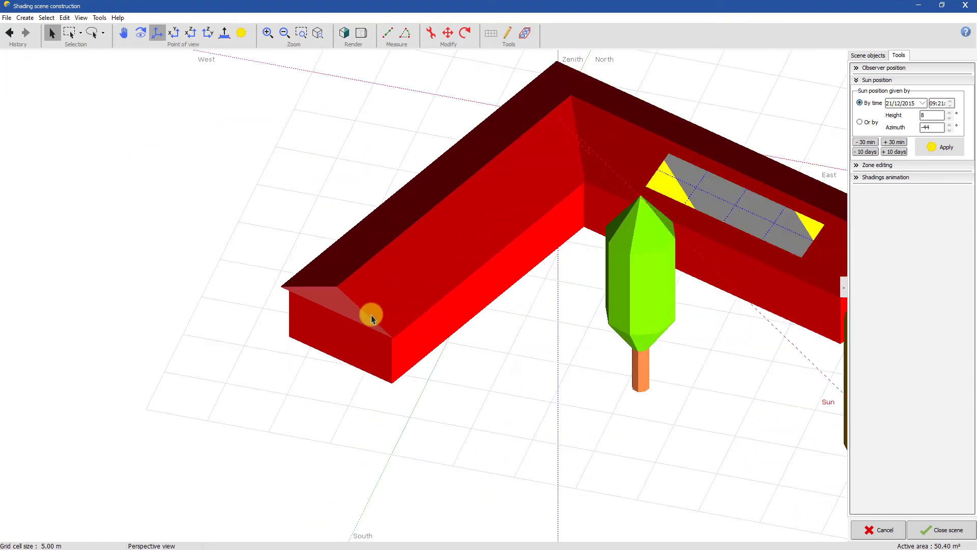
pyautogui.scroll(-2, 371, 315)
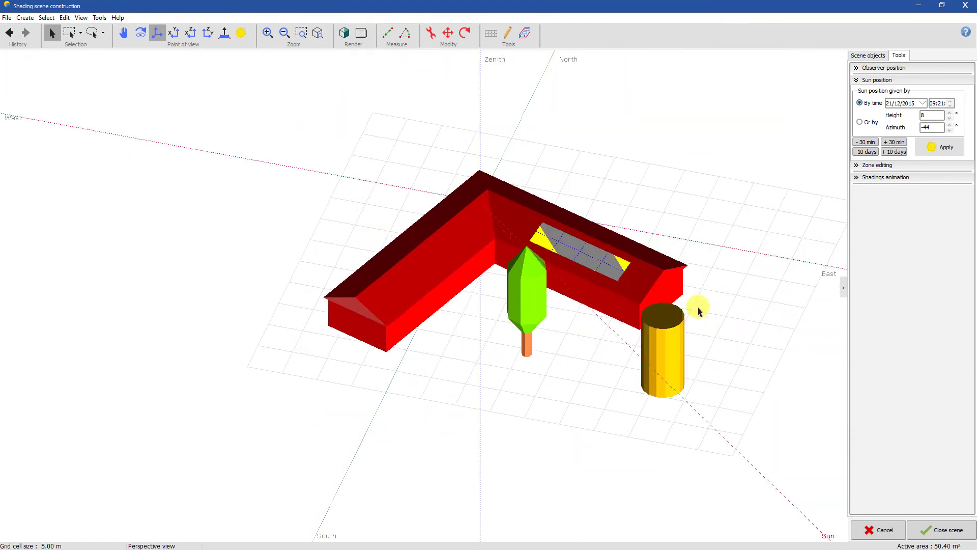
pyautogui.scroll(3, 698, 309)
pyautogui.scroll(-2, 698, 307)
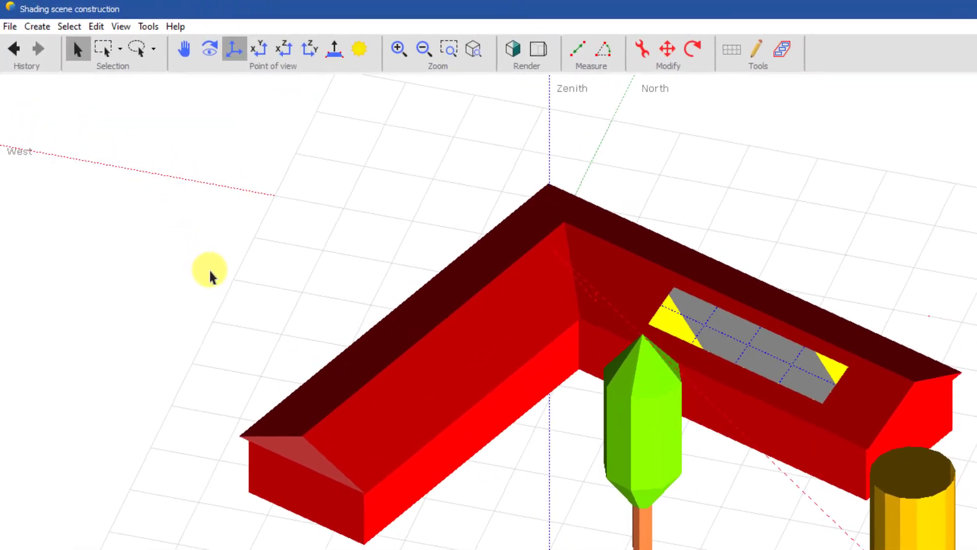
pyautogui.click(450, 48)
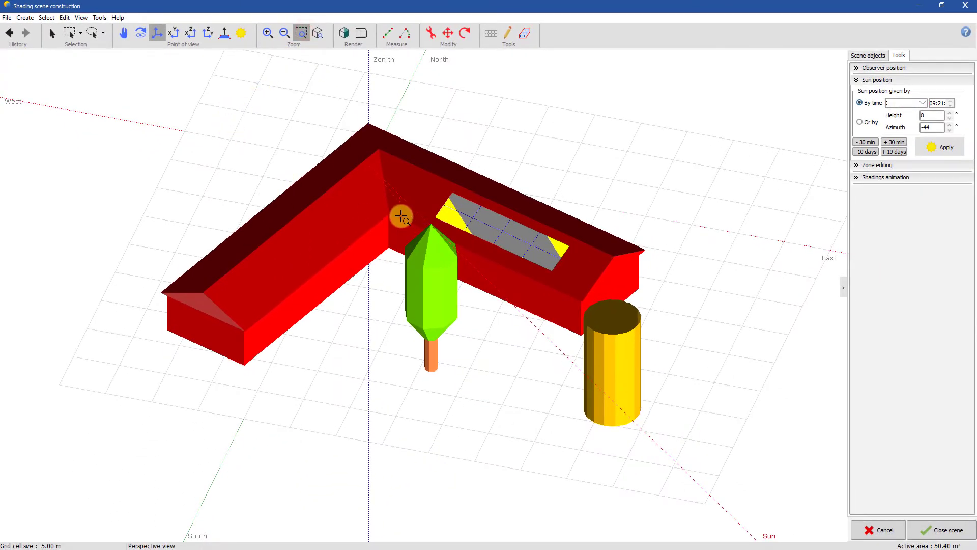
pyautogui.moveTo(401, 217); pyautogui.dragTo(467, 353)
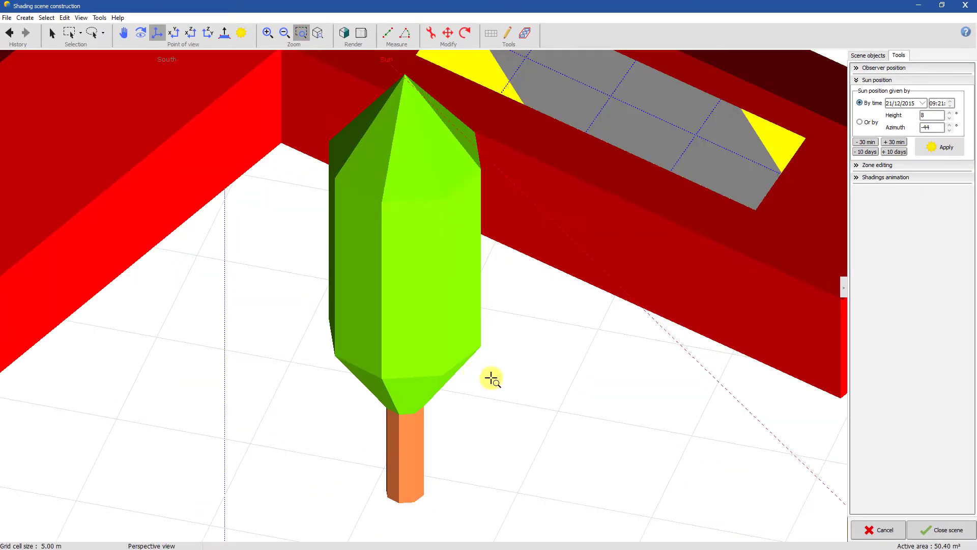
pyautogui.rightClick(490, 291)
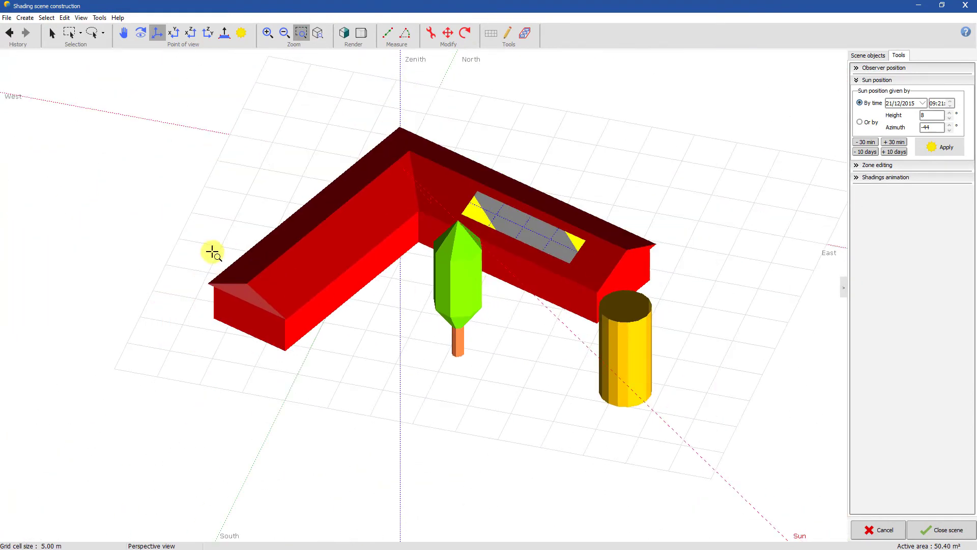
pyautogui.moveTo(177, 239); pyautogui.dragTo(349, 375)
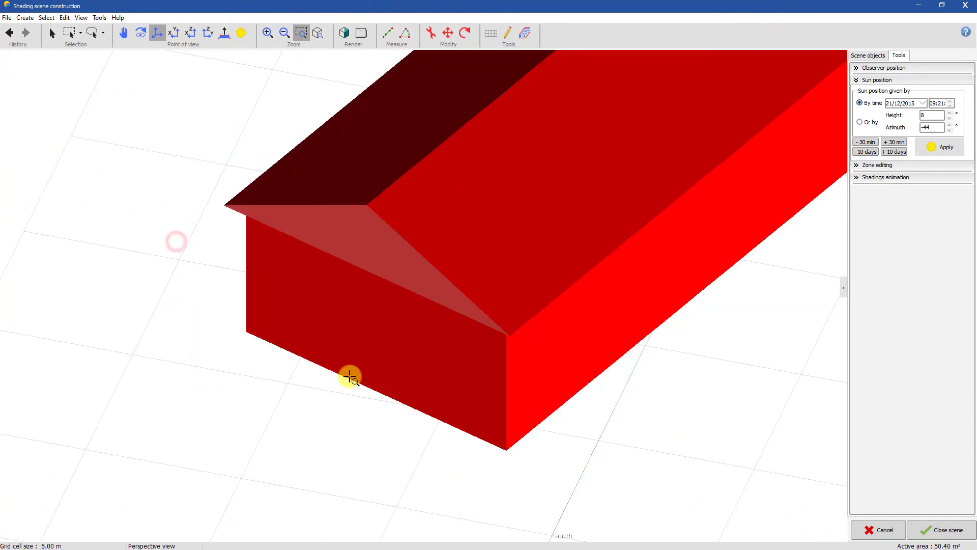
pyautogui.rightClick(557, 300)
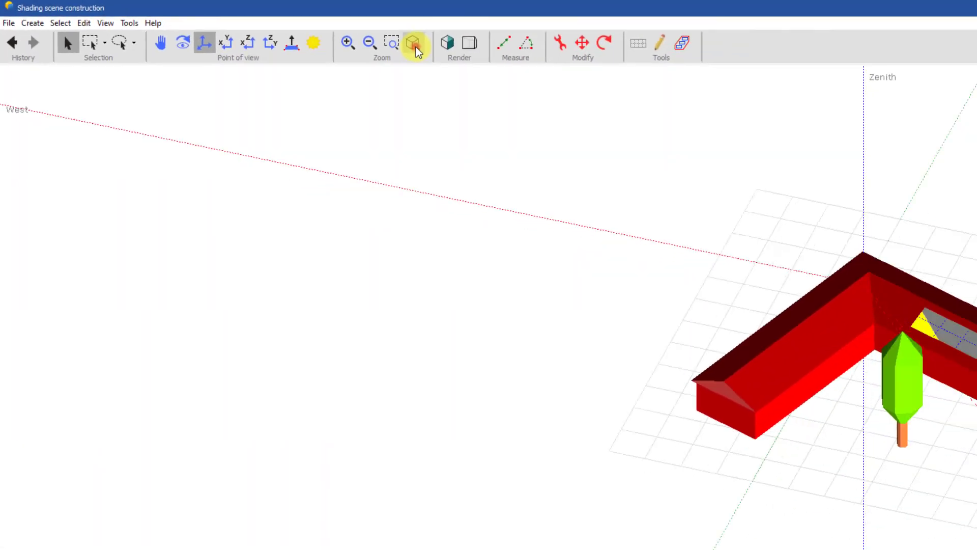
# Zoom to extents to fit the whole scene, then centre the view on the cylinder
pyautogui.click(321, 39)
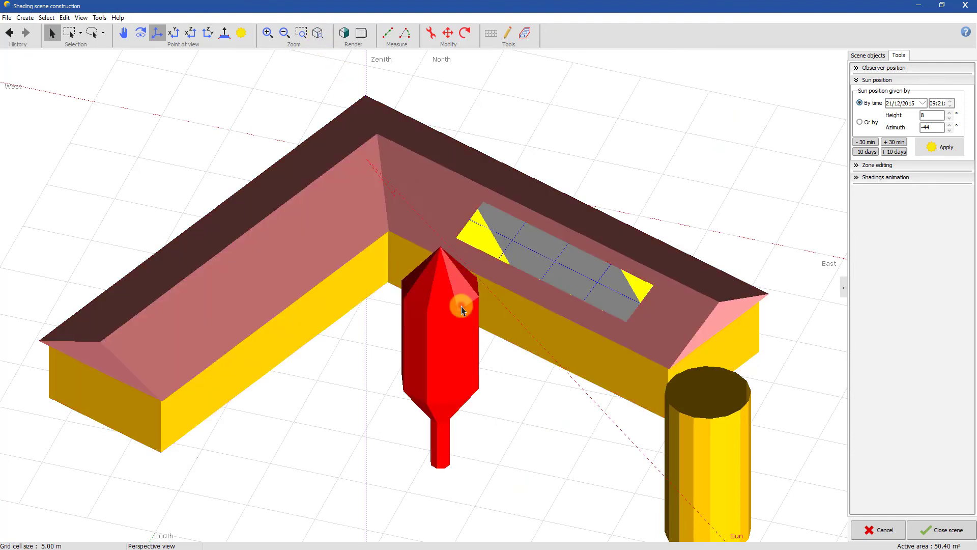
pyautogui.scroll(-5, 450, 299)
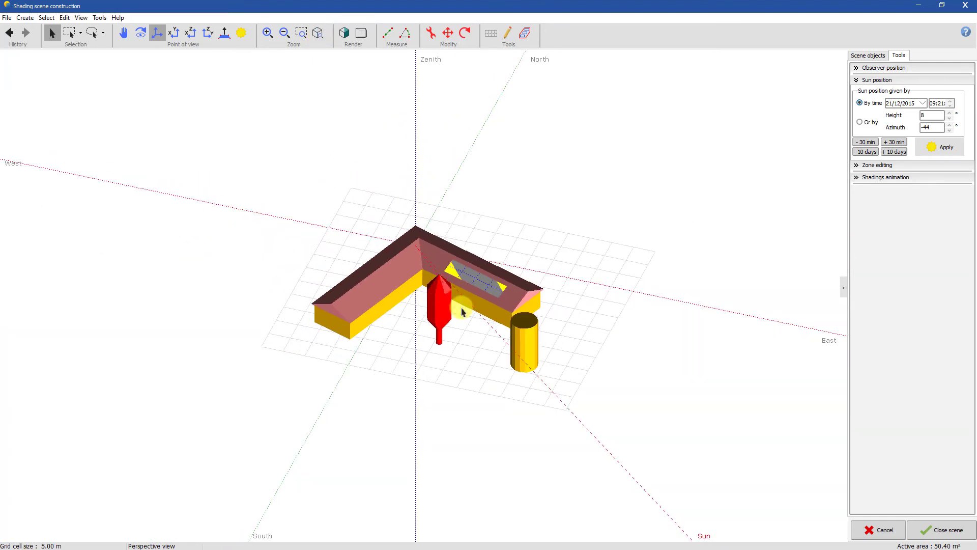
pyautogui.click(317, 34)
pyautogui.scroll(-5, 383, 206)
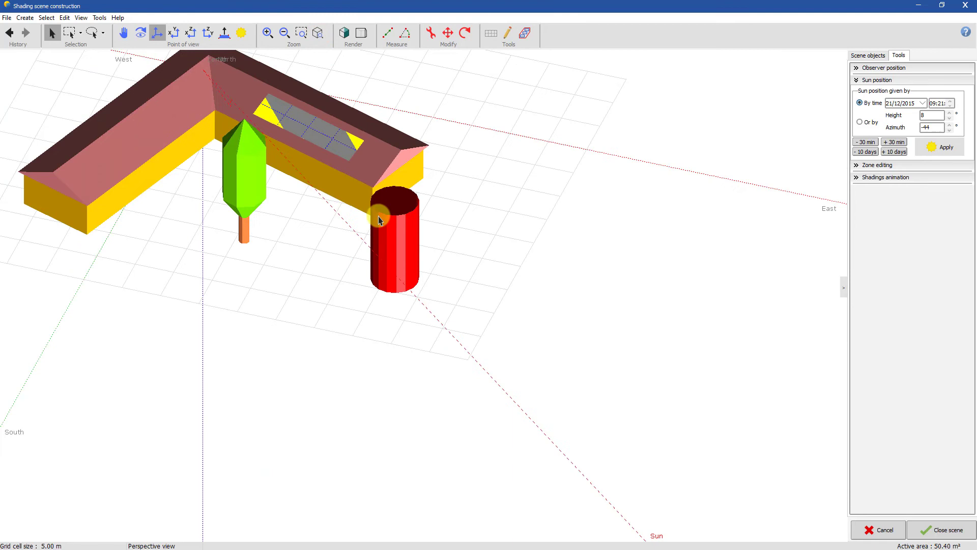
# Reset the scene with View > Back to default view (Shift+Ctrl+D)
pyautogui.click(81, 17)
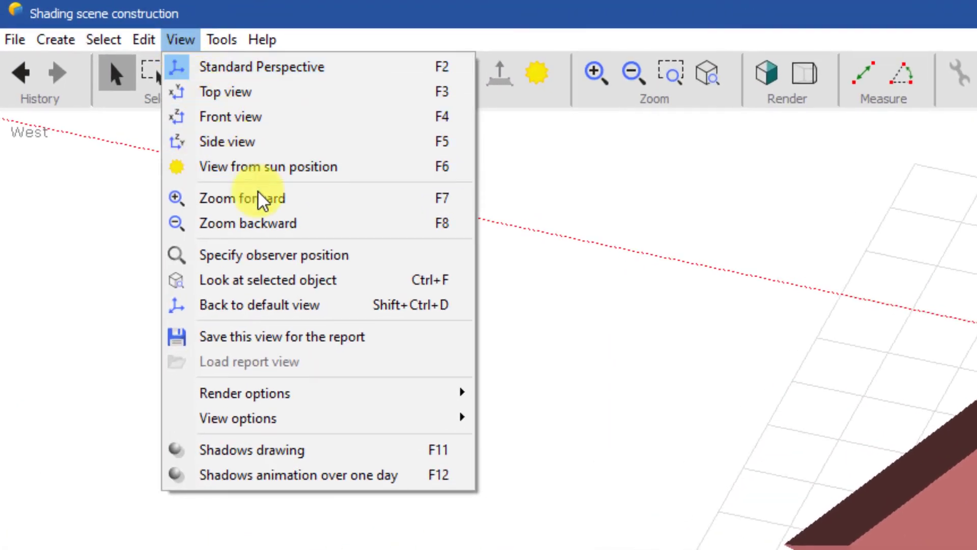